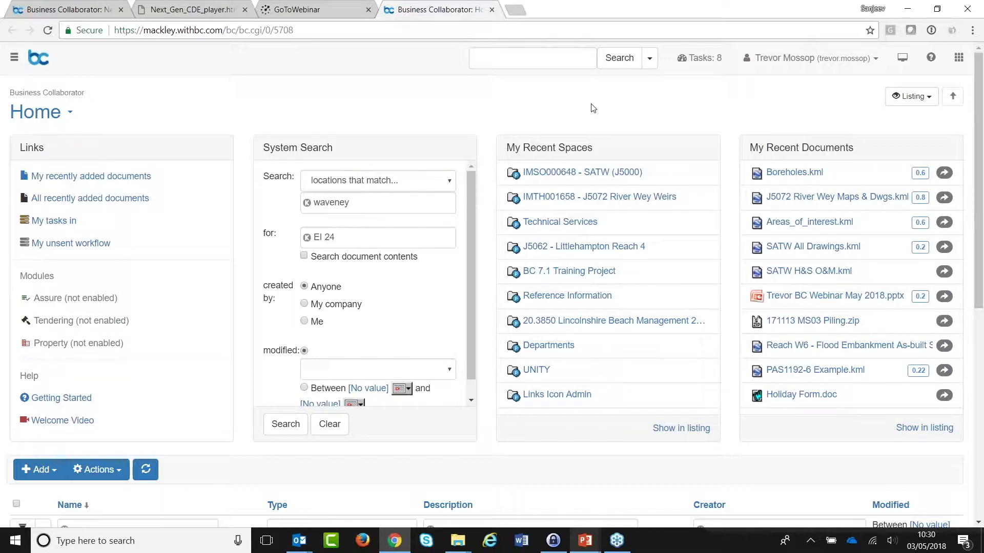
- Open the IMTH001658 - J5072 River Wey Weirs project in Map view and turn on the J5072 River Wey Maps & Dwgs layer
{"action": "left_click", "coordinate": [571, 198]}
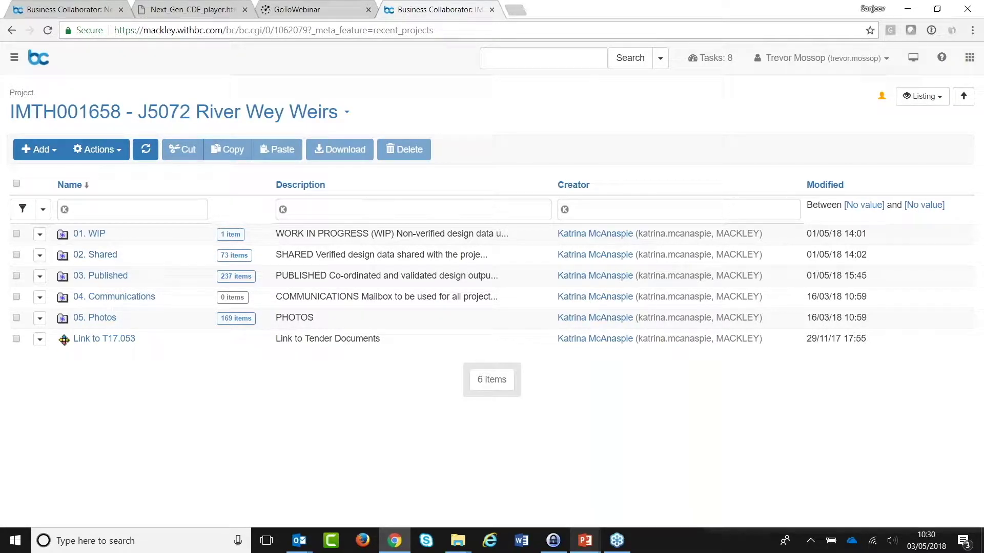
{"action": "left_click", "coordinate": [923, 98]}
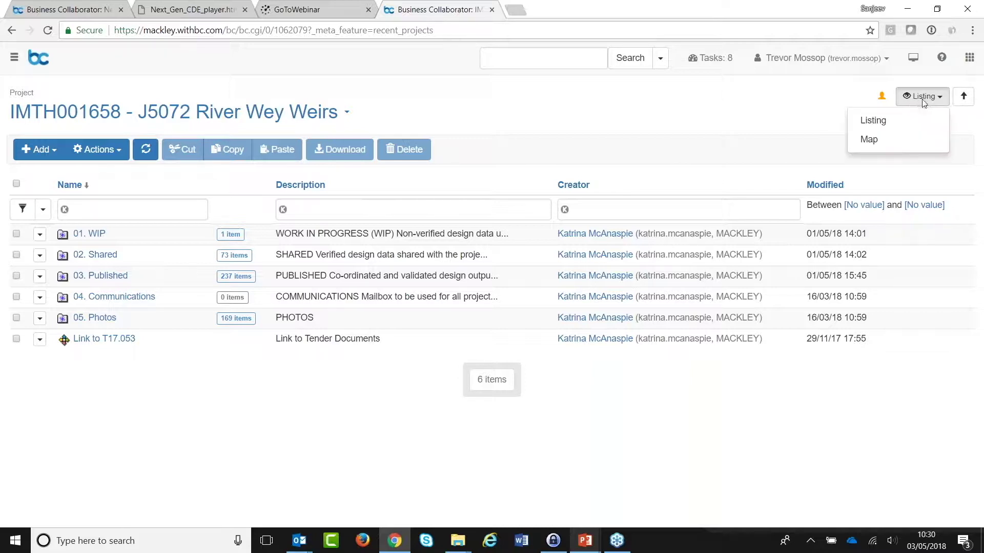
{"action": "left_click", "coordinate": [870, 140]}
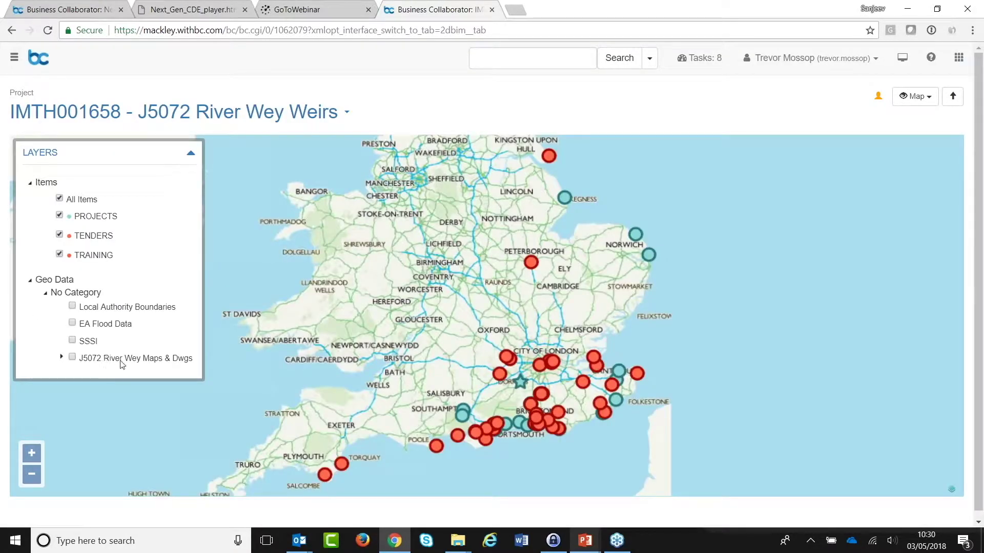
{"action": "left_click", "coordinate": [72, 357]}
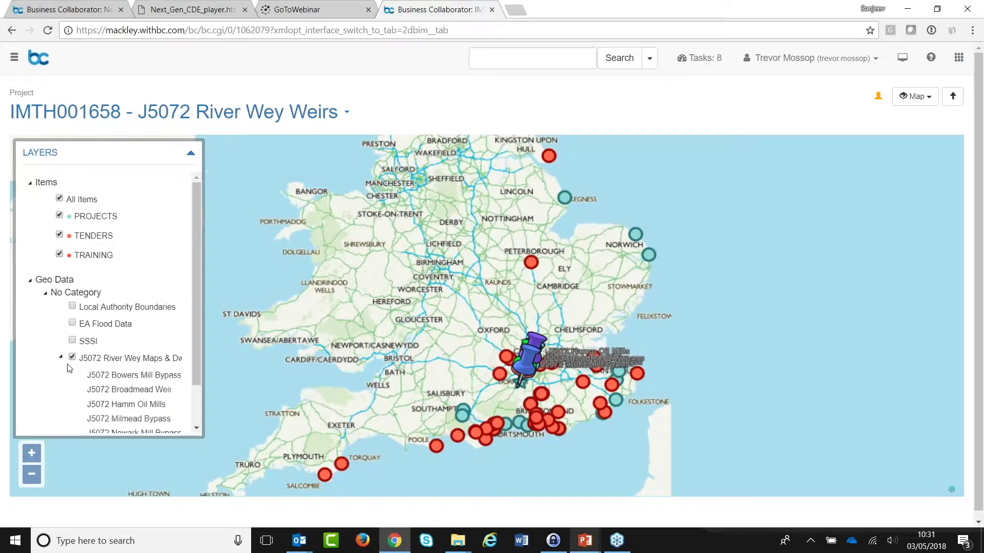
- Locate J5072 Hamm Oil Mills and J5072 Broadmead Weir on the map, and browse Broadmead Weir's site-specific drawings
{"action": "left_click", "coordinate": [125, 405]}
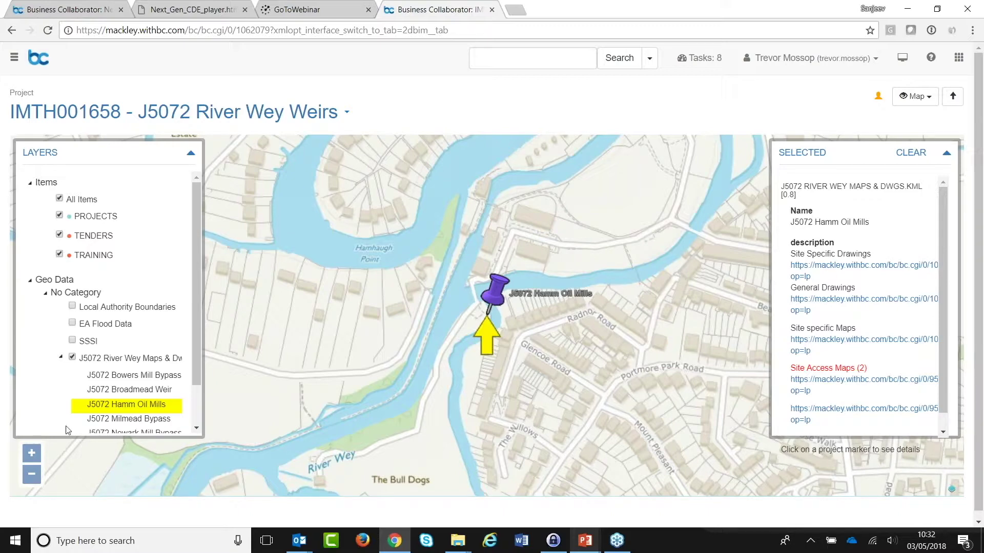
{"action": "left_click", "coordinate": [128, 390]}
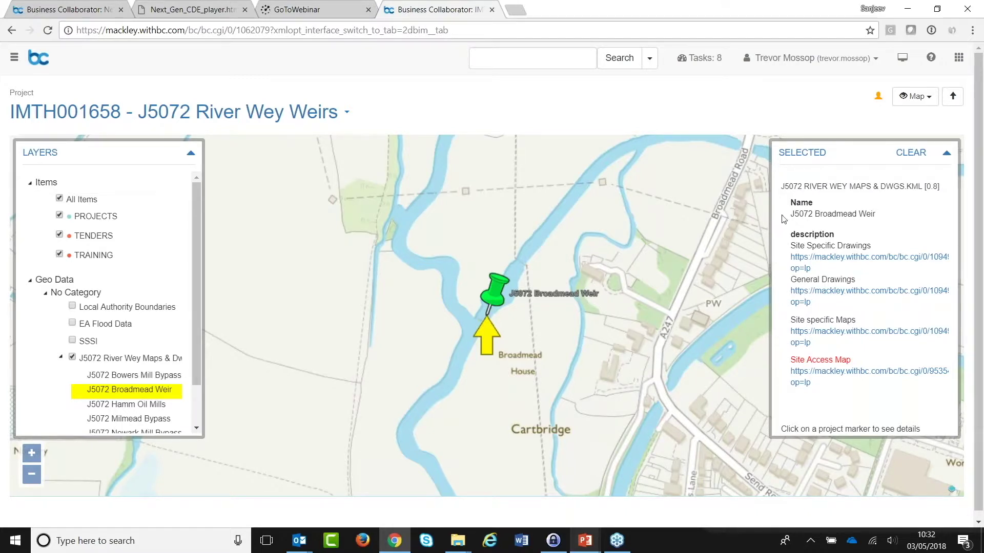
{"action": "left_click", "coordinate": [799, 257]}
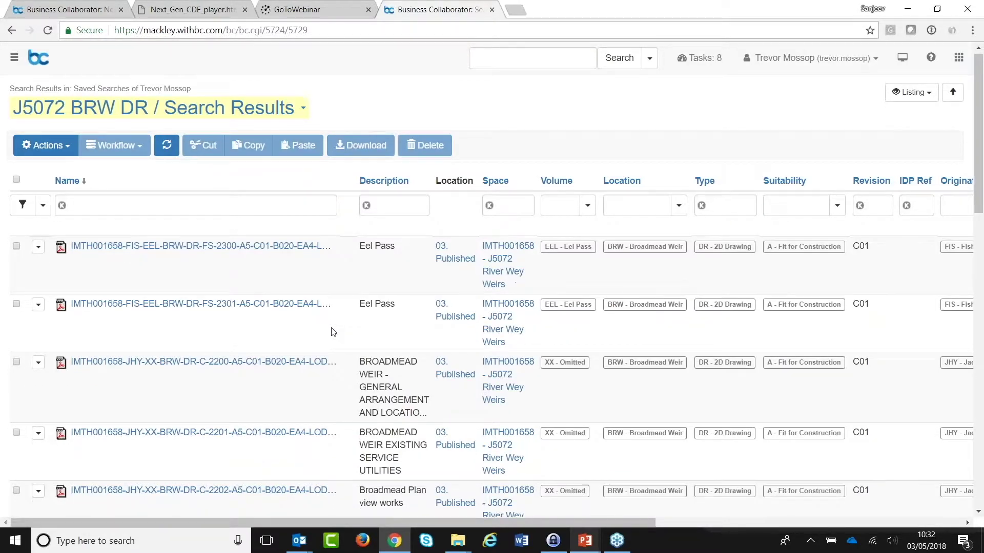
{"action": "scroll", "coordinate": [336, 330], "scroll_direction": "down", "scroll_amount": 2}
{"action": "scroll", "coordinate": [337, 330], "scroll_direction": "down", "scroll_amount": 8}
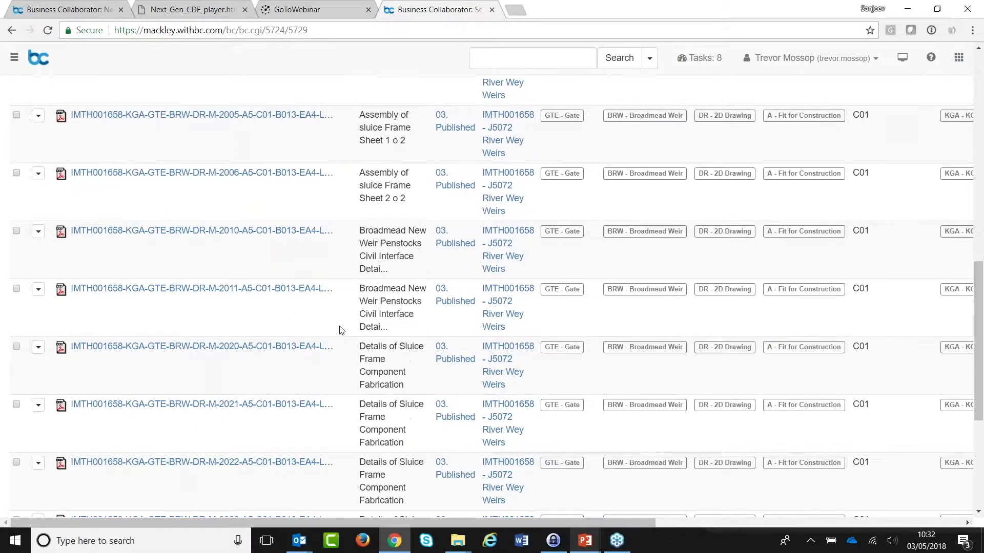
{"action": "scroll", "coordinate": [358, 266], "scroll_direction": "up", "scroll_amount": 10}
{"action": "left_click", "coordinate": [398, 210]}
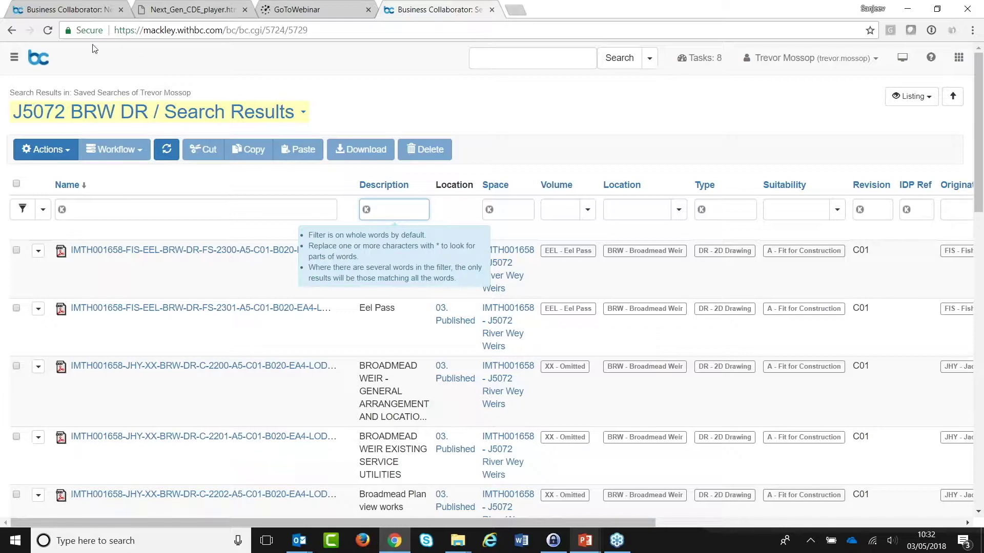
- Return to the home page and open the IMSO000648 - SATW (J5000) project in Map view
{"action": "left_click", "coordinate": [42, 60]}
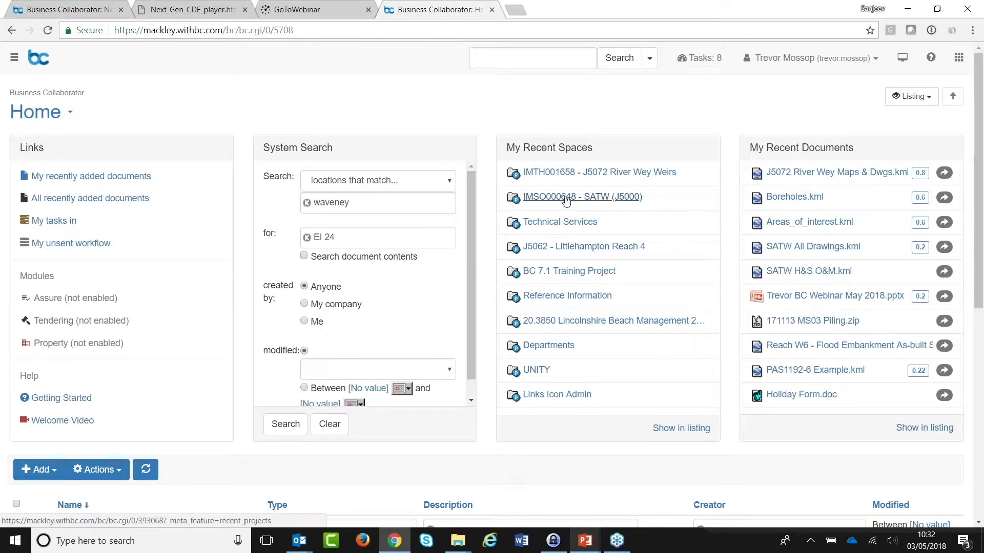
{"action": "left_click", "coordinate": [566, 199]}
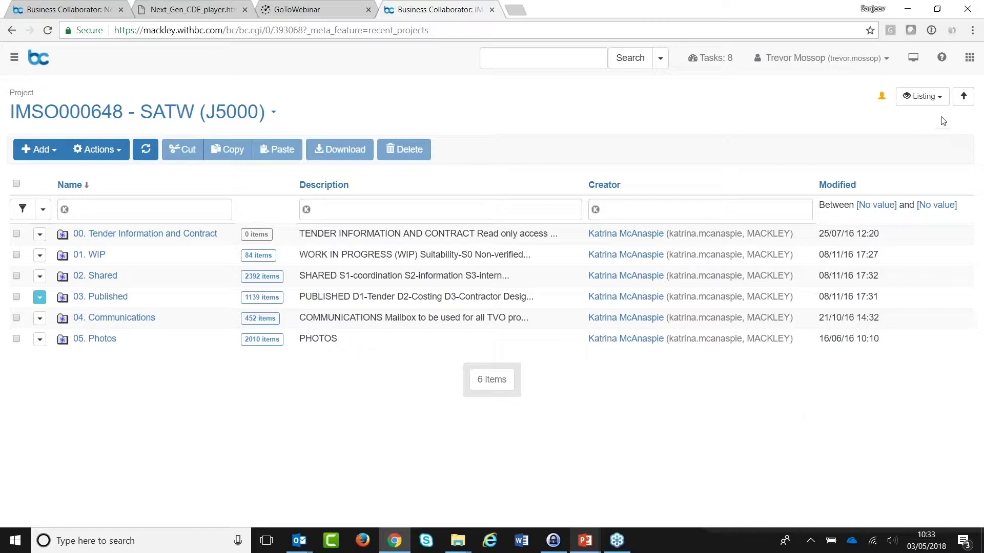
{"action": "left_click", "coordinate": [923, 97]}
{"action": "left_click", "coordinate": [878, 139]}
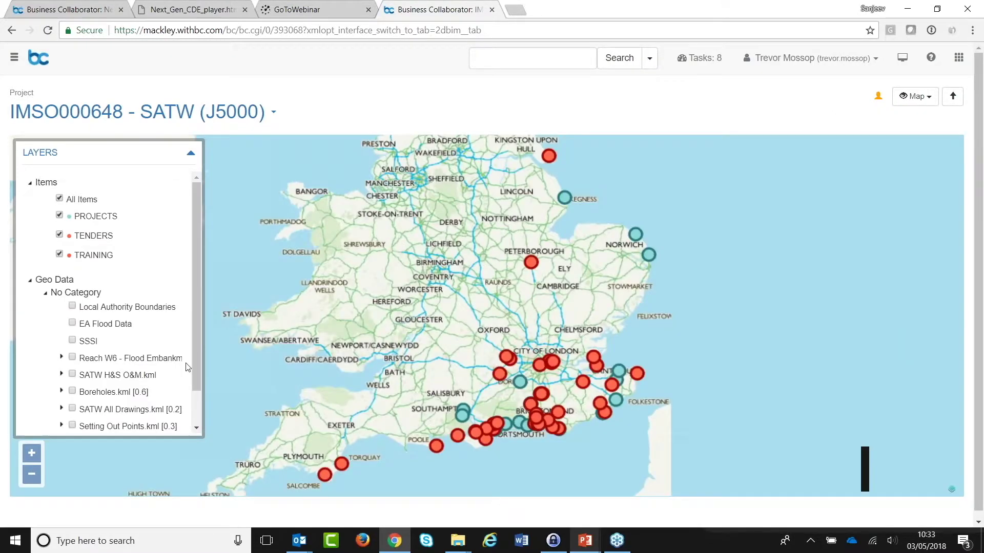
- Turn on the Boreholes.kml layer and locate borehole EB2/WS+DP1 on the map from its list of boreholes
{"action": "left_click_drag", "start_coordinate": [196, 359], "coordinate": [196, 396]}
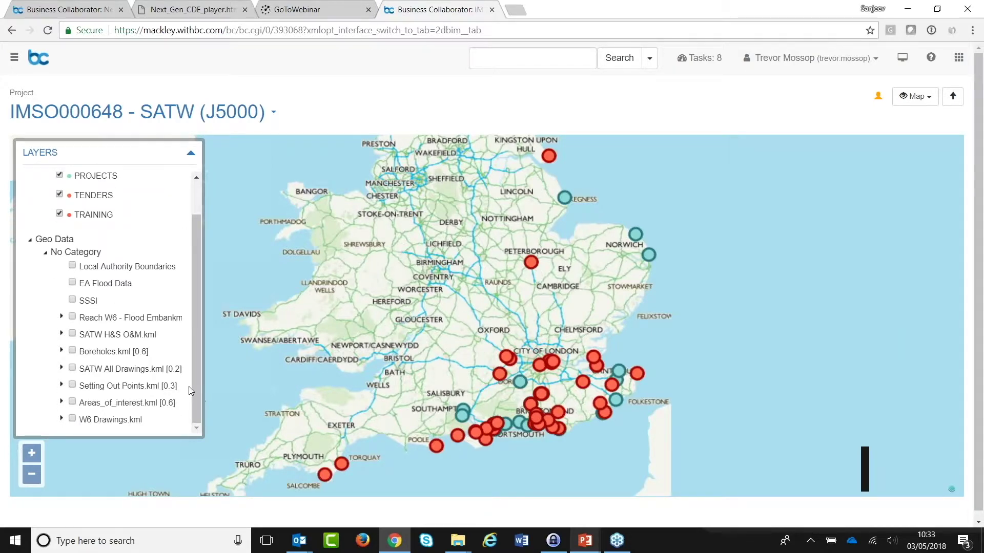
{"action": "left_click", "coordinate": [62, 352]}
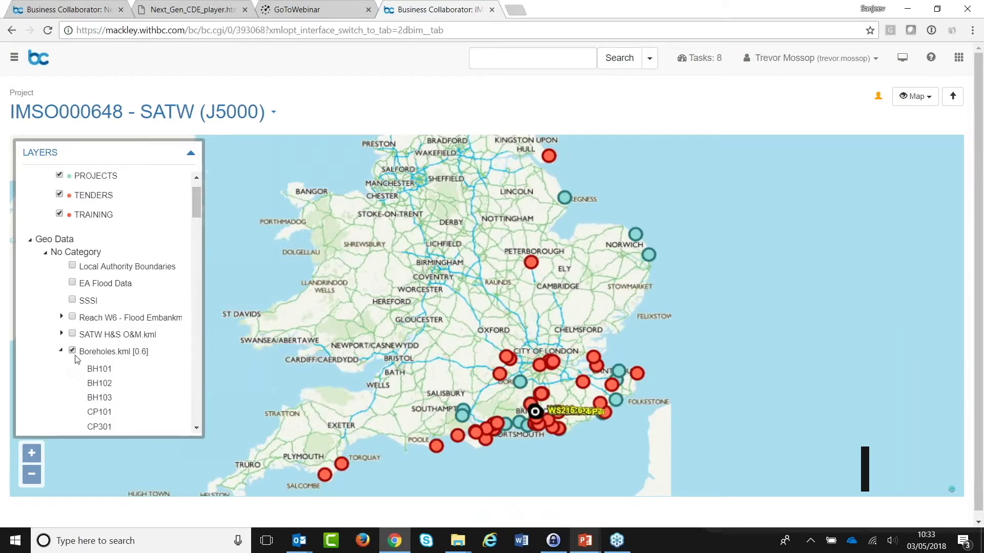
{"action": "scroll", "coordinate": [137, 361], "scroll_direction": "down", "scroll_amount": 10}
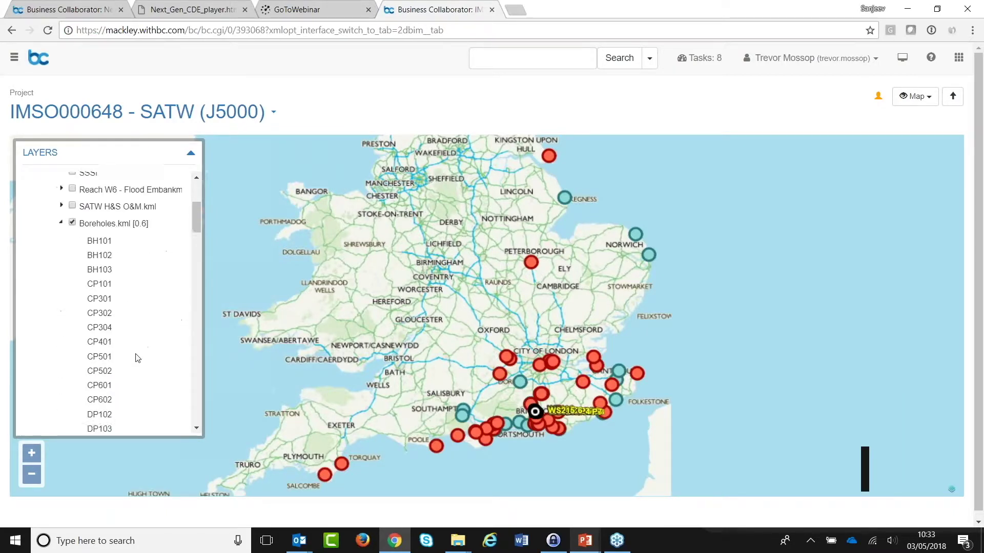
{"action": "scroll", "coordinate": [138, 357], "scroll_direction": "down", "scroll_amount": 10}
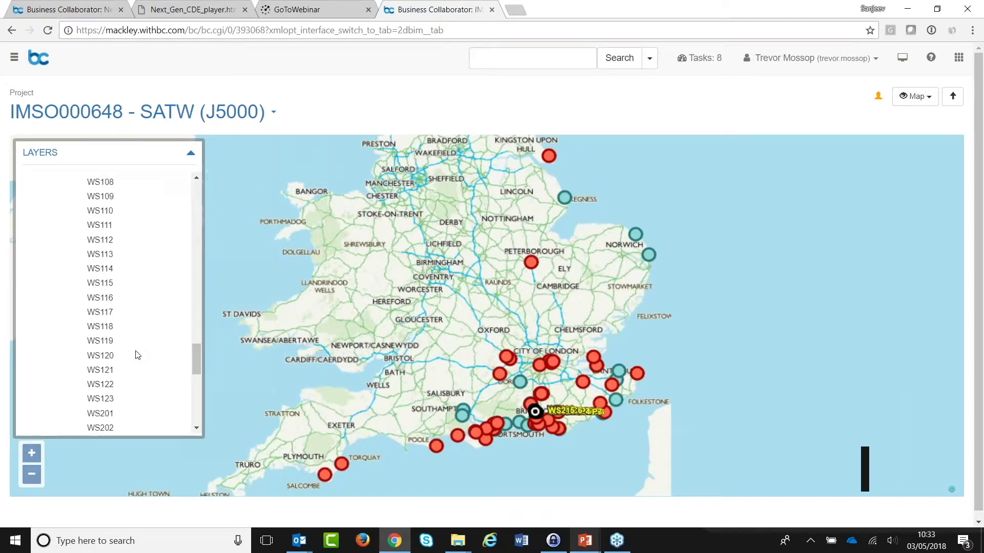
{"action": "scroll", "coordinate": [138, 352], "scroll_direction": "up", "scroll_amount": 10}
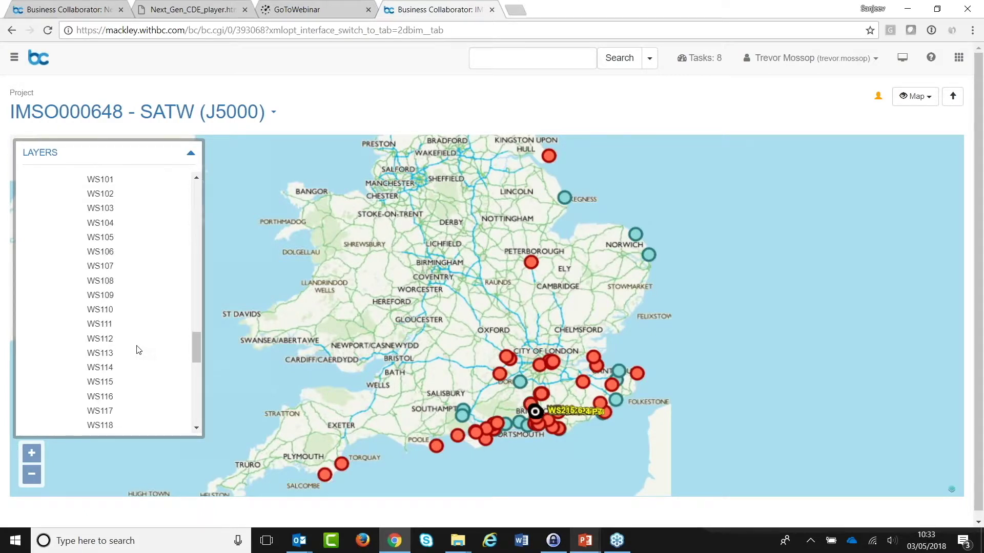
{"action": "scroll", "coordinate": [147, 350], "scroll_direction": "up", "scroll_amount": 10}
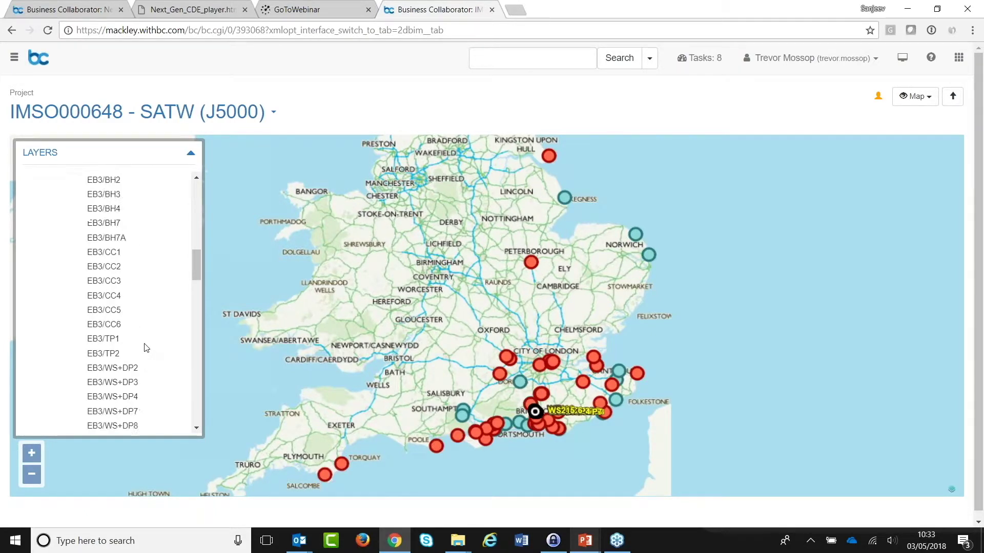
{"action": "scroll", "coordinate": [147, 347], "scroll_direction": "down", "scroll_amount": 8}
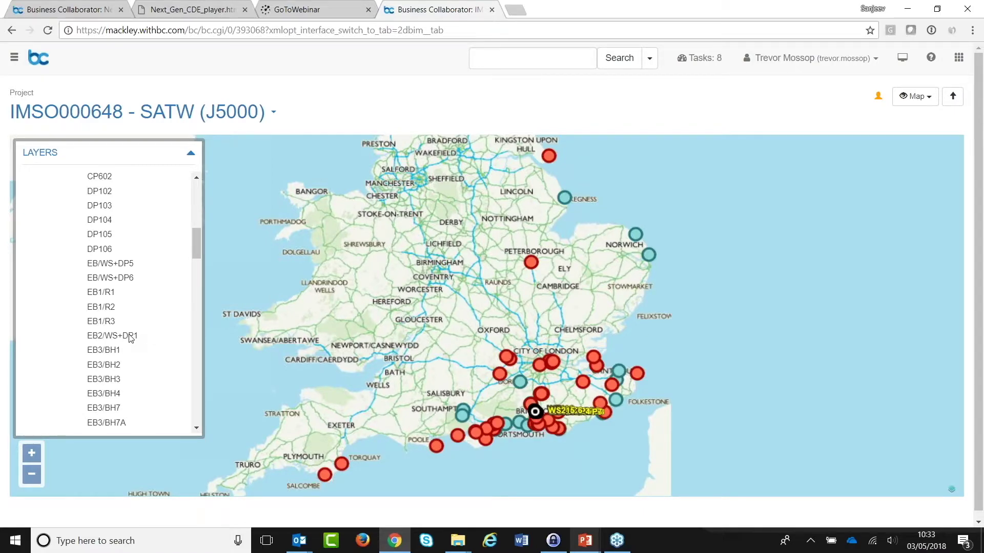
{"action": "left_click", "coordinate": [129, 338]}
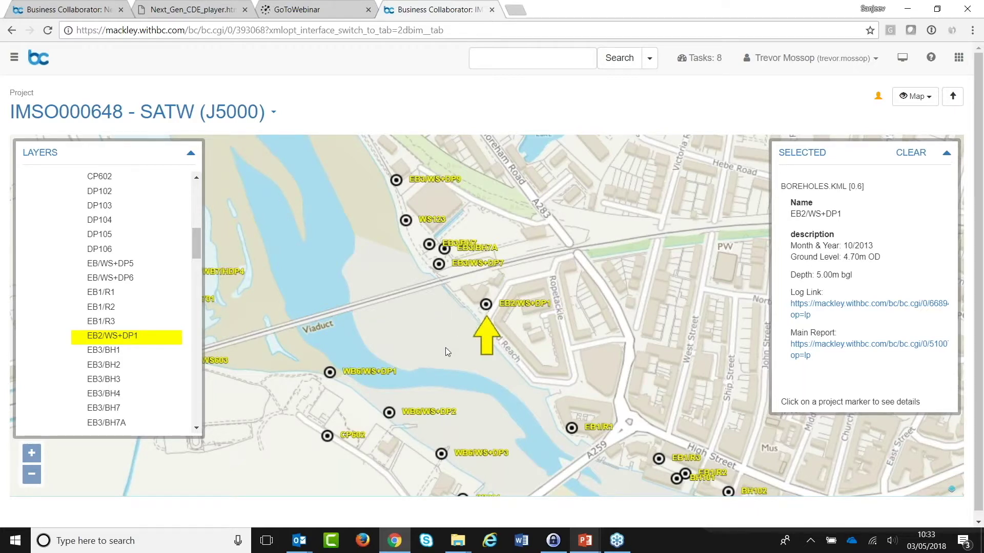
- Select borehole EB3/WS+DP7 on the map, open its linked log PDF and look through the pages
{"action": "left_click", "coordinate": [438, 265]}
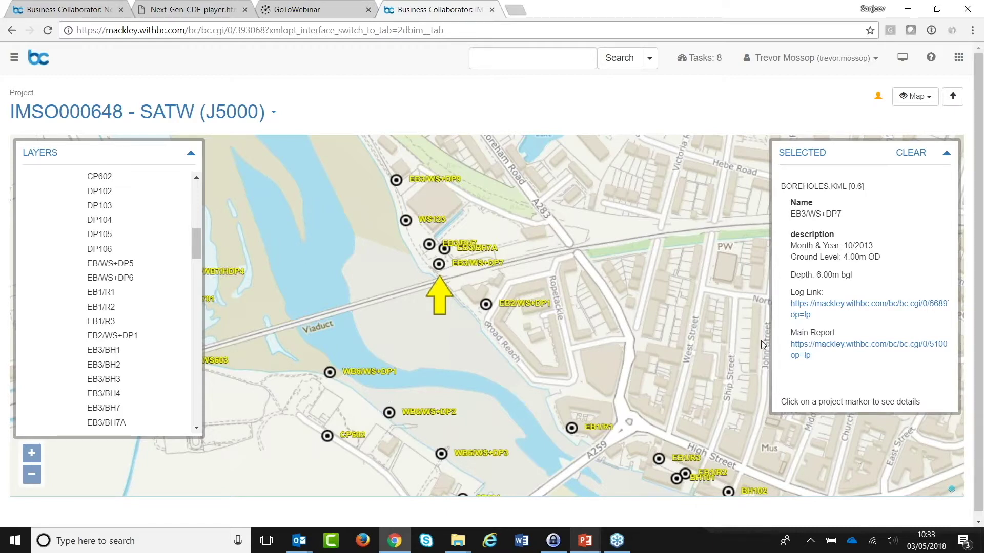
{"action": "left_click", "coordinate": [799, 309]}
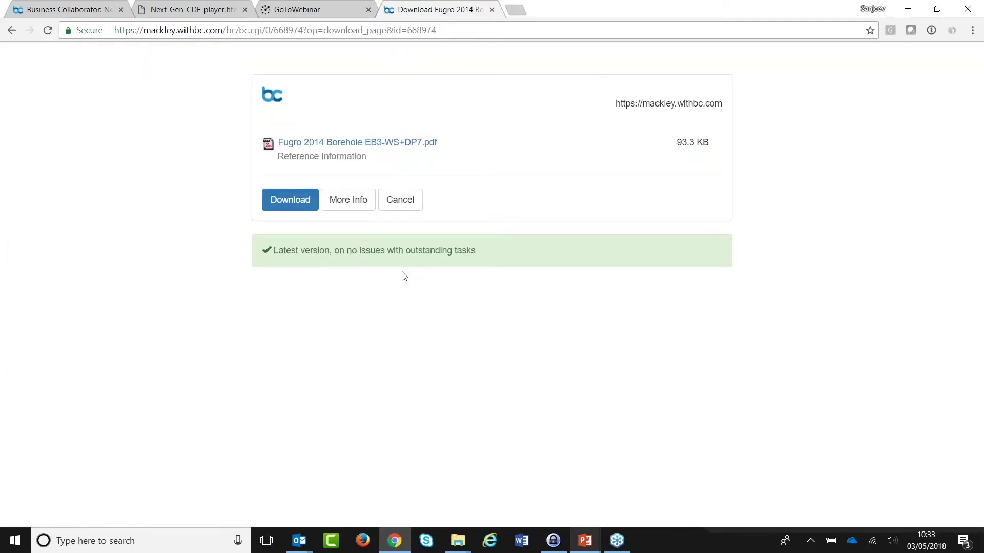
{"action": "left_click", "coordinate": [293, 204]}
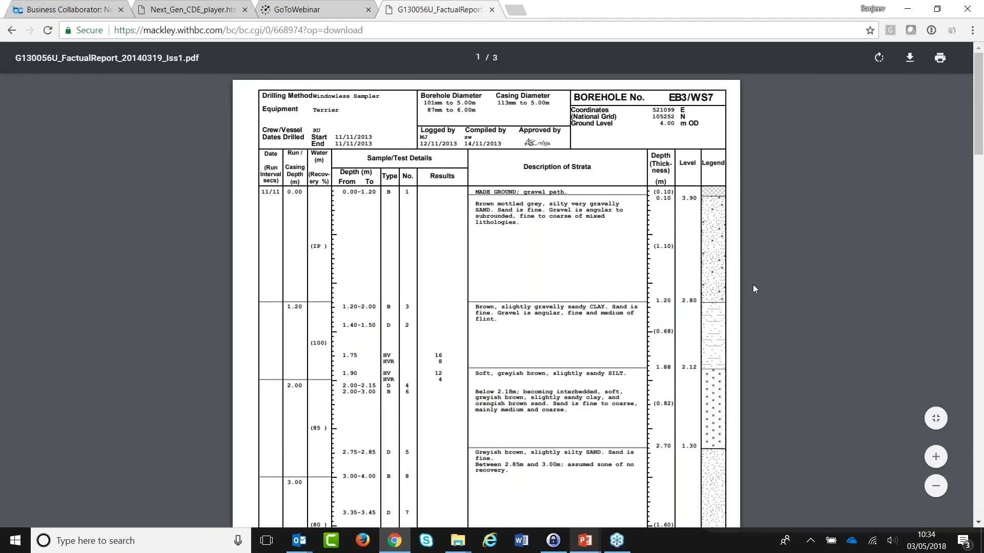
{"action": "scroll", "coordinate": [752, 291], "scroll_direction": "down", "scroll_amount": 1}
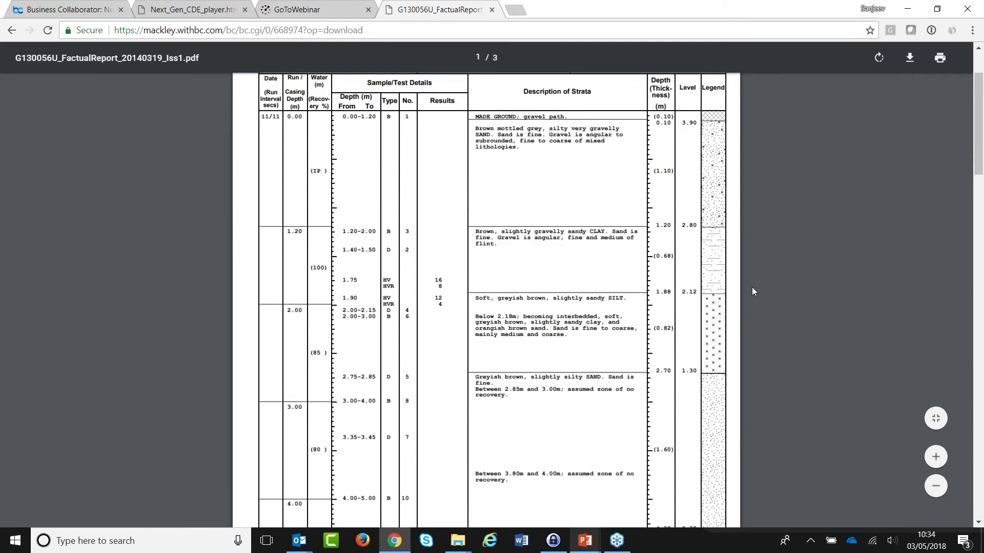
{"action": "scroll", "coordinate": [752, 292], "scroll_direction": "down", "scroll_amount": 5}
{"action": "scroll", "coordinate": [751, 288], "scroll_direction": "down", "scroll_amount": 9}
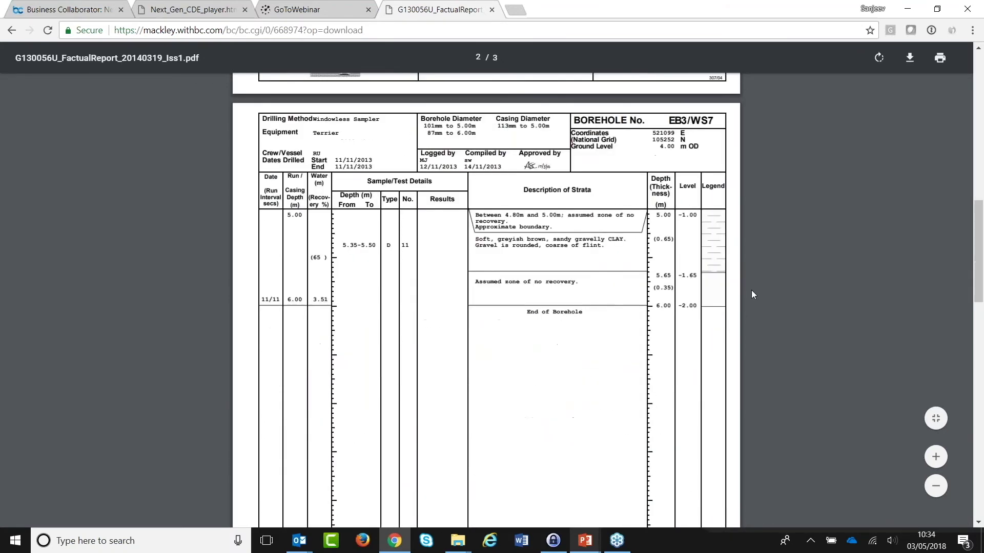
{"action": "scroll", "coordinate": [751, 290], "scroll_direction": "up", "scroll_amount": 3}
{"action": "scroll", "coordinate": [751, 291], "scroll_direction": "up", "scroll_amount": 11}
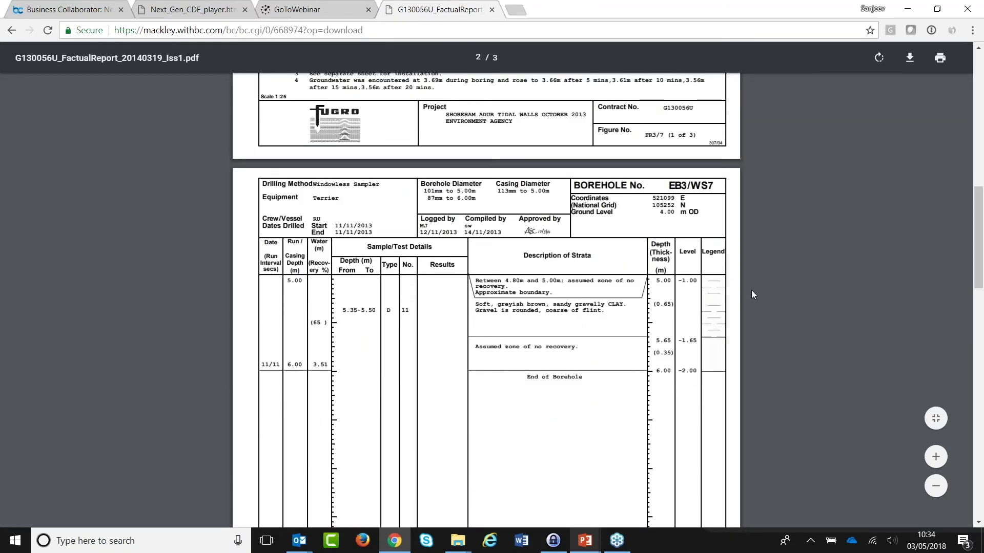